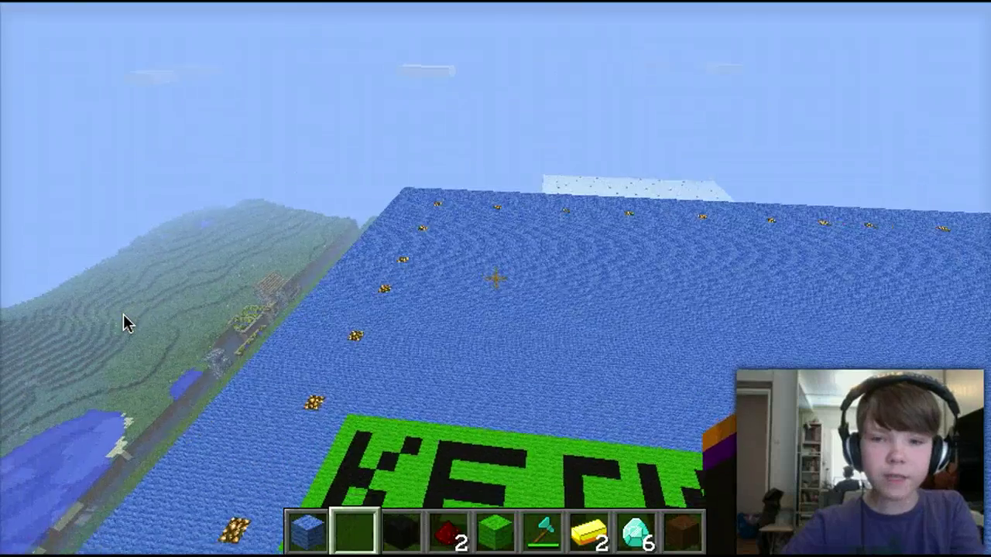
Leave Minecraft, open the sauerbraten Finder window, and bring the Alle filer window forward.
{"action": "key", "text": "e"}
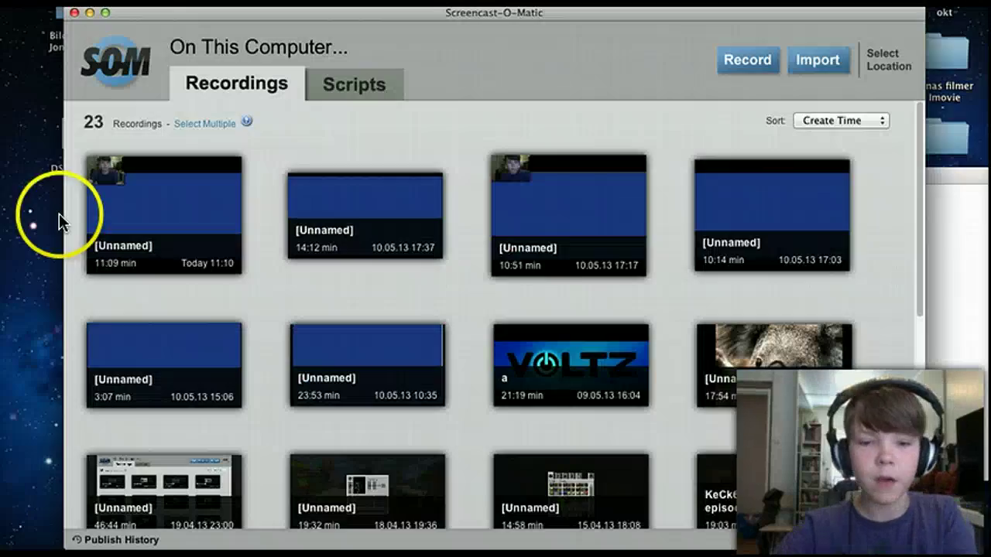
{"action": "double_click", "coordinate": [940, 214]}
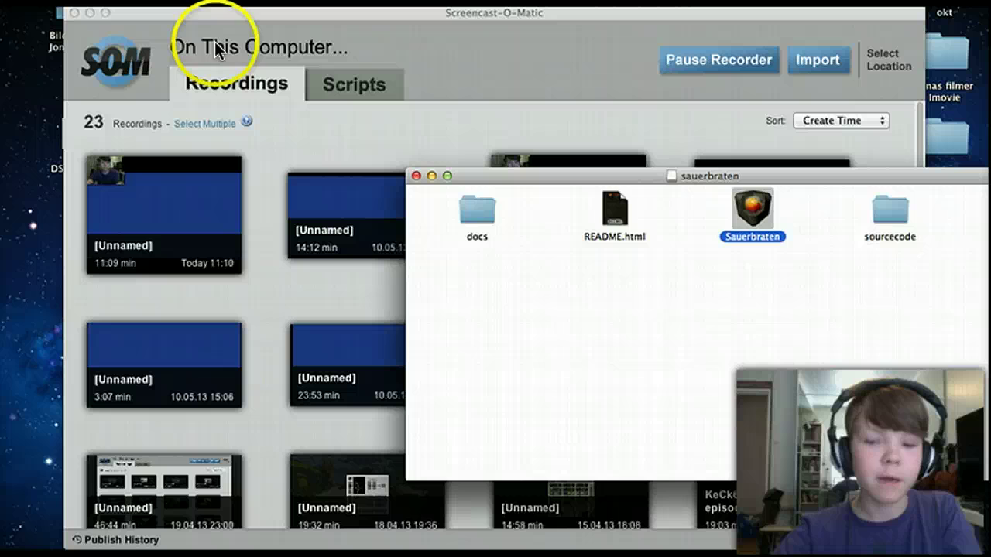
{"action": "left_click", "coordinate": [104, 455]}
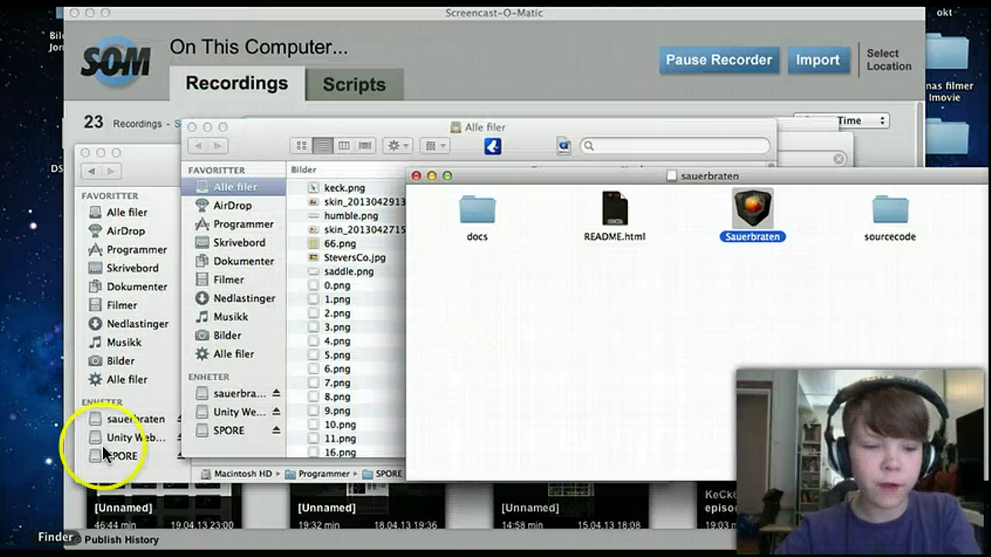
{"action": "left_click", "coordinate": [276, 138]}
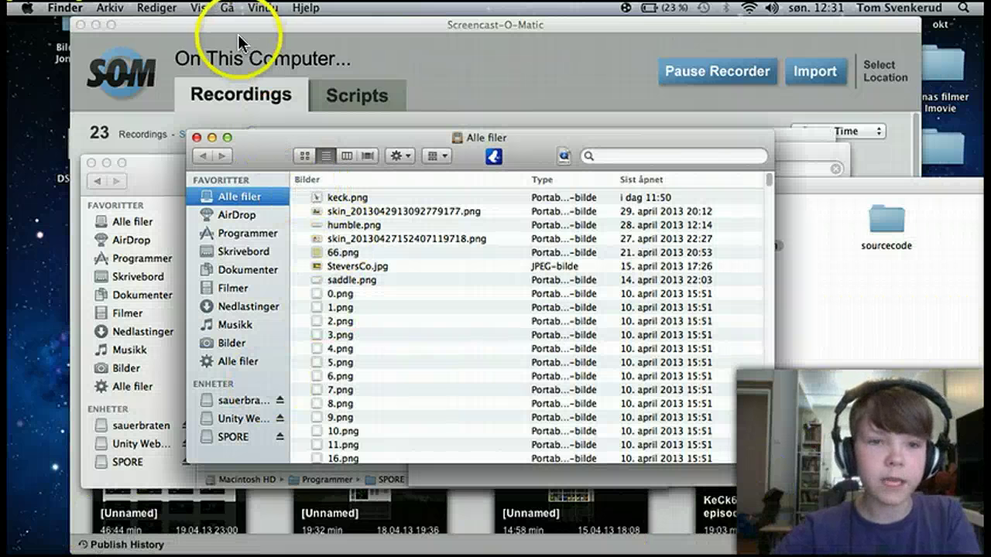
Open the hidden Bibliotek (Library) folder from the Gå menu while holding Option.
{"action": "left_click", "coordinate": [229, 8]}
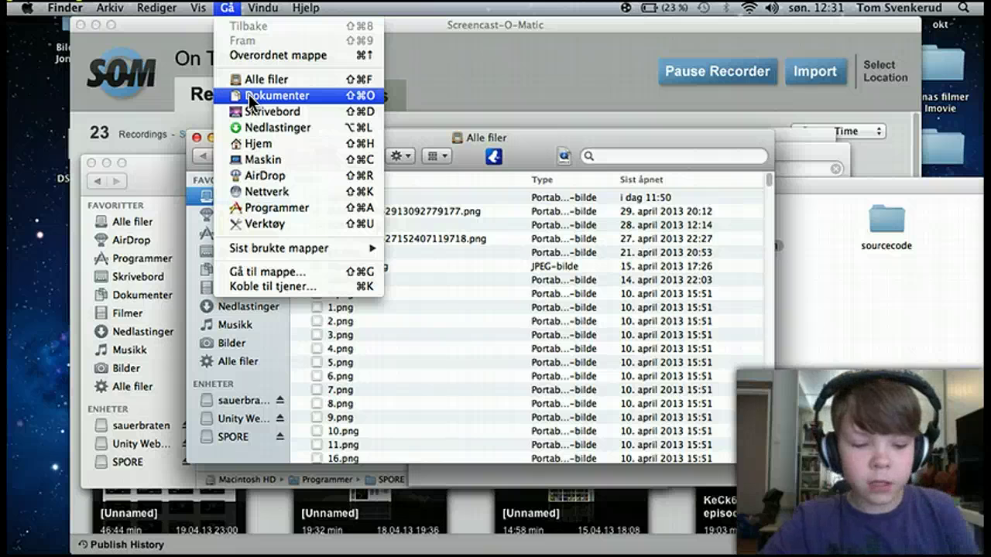
{"action": "key", "text": "alt"}
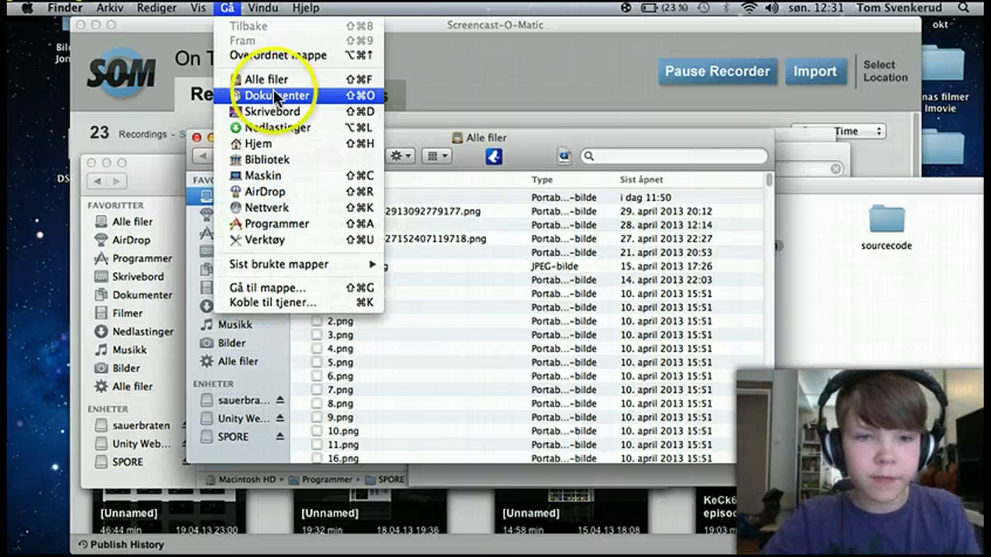
{"action": "left_click", "coordinate": [334, 57]}
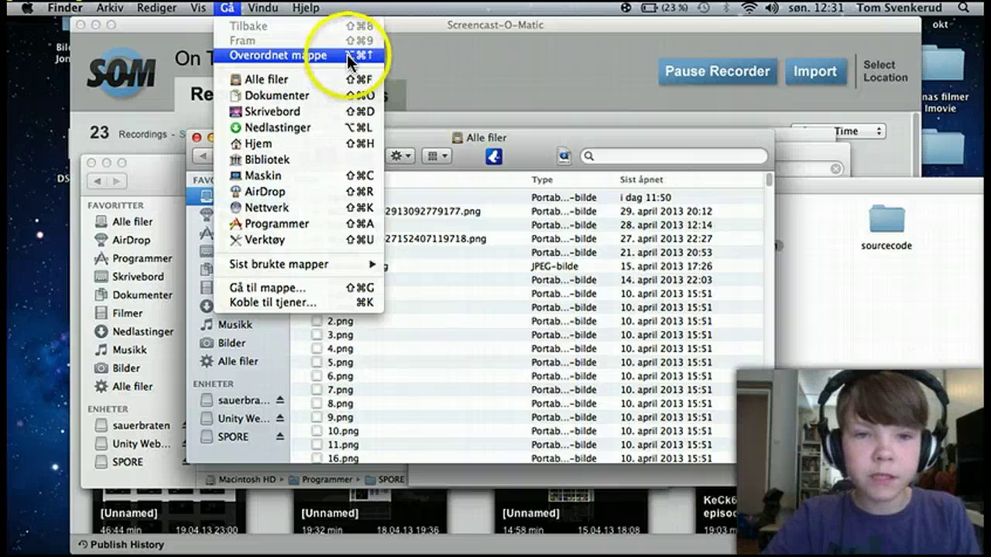
{"action": "key", "text": "alt"}
{"action": "key", "text": "alt"}
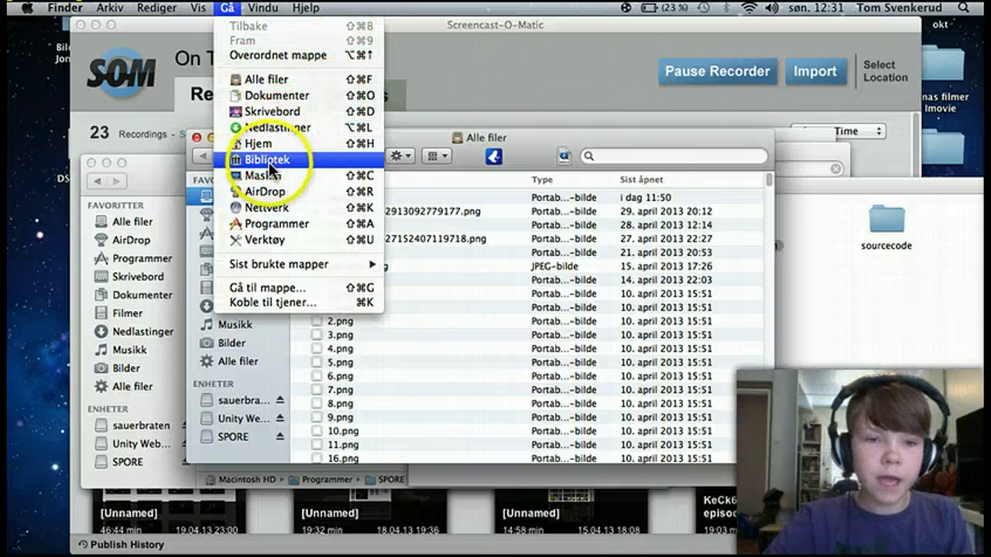
{"action": "left_click", "coordinate": [269, 160]}
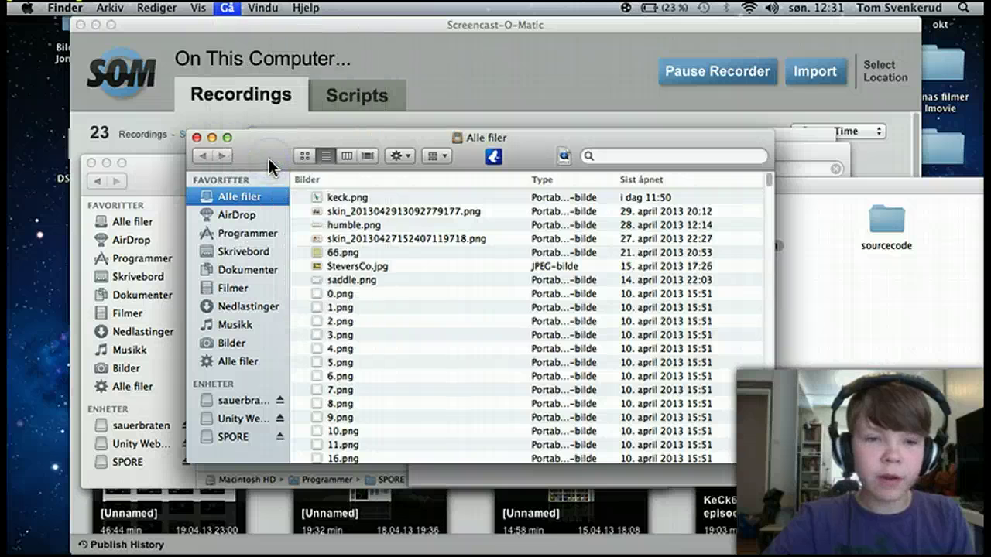
Open Application Support and scan its folders for minecraft.
{"action": "double_click", "coordinate": [352, 191]}
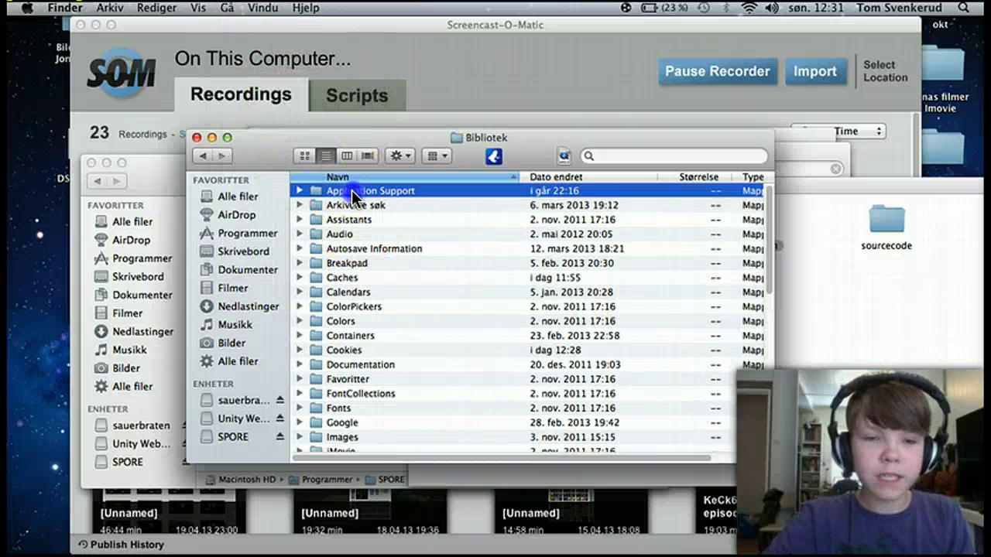
{"action": "scroll", "coordinate": [325, 317], "scroll_direction": "down", "scroll_amount": 15}
{"action": "scroll", "coordinate": [336, 317], "scroll_direction": "up", "scroll_amount": 10}
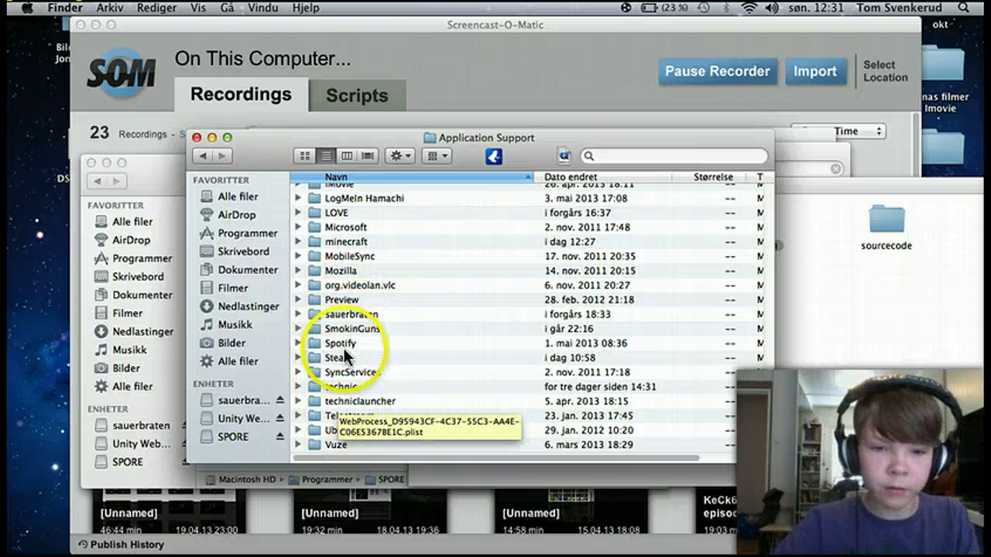
Open the minecraft folder and browse its contents.
{"action": "double_click", "coordinate": [356, 243]}
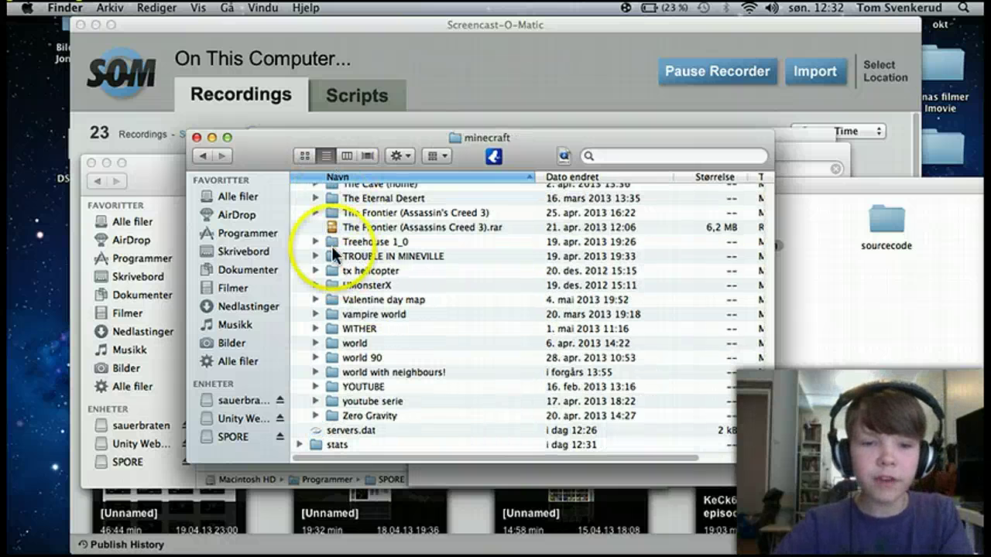
{"action": "scroll", "coordinate": [327, 368], "scroll_direction": "down", "scroll_amount": 5}
{"action": "scroll", "coordinate": [330, 360], "scroll_direction": "down", "scroll_amount": 2}
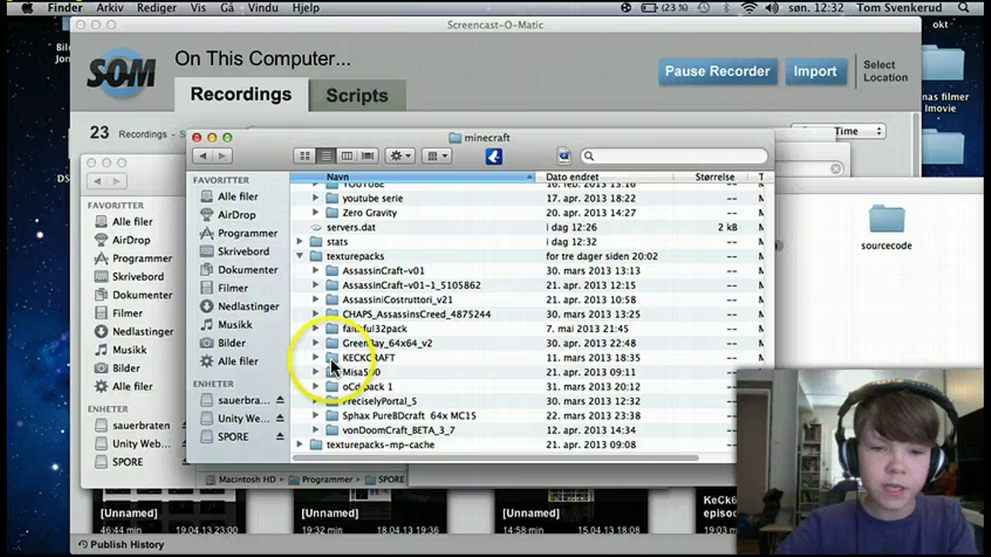
{"action": "scroll", "coordinate": [333, 349], "scroll_direction": "up", "scroll_amount": 3}
{"action": "scroll", "coordinate": [343, 323], "scroll_direction": "up", "scroll_amount": 5}
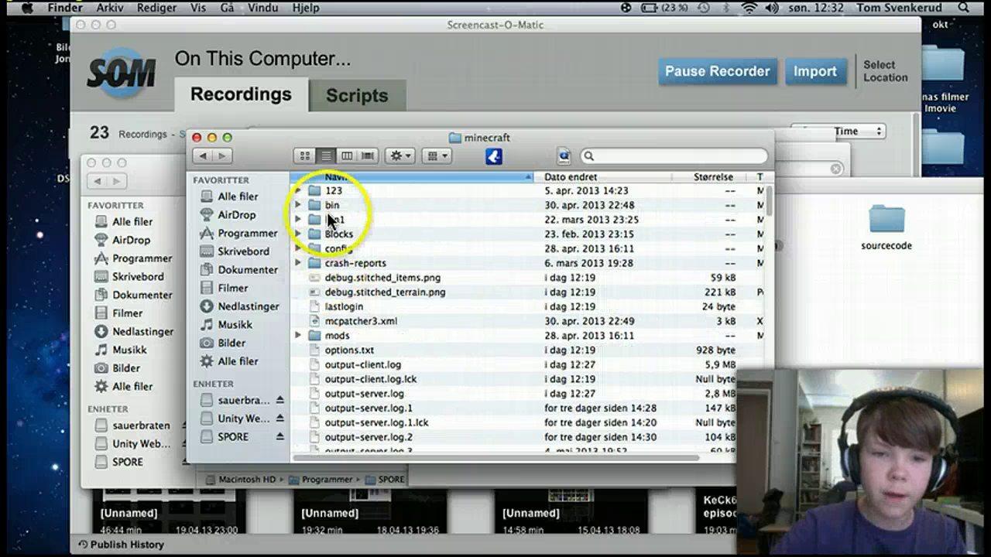
Rename the older bin folder dated 22. mars to bin1.
{"action": "left_click", "coordinate": [329, 205]}
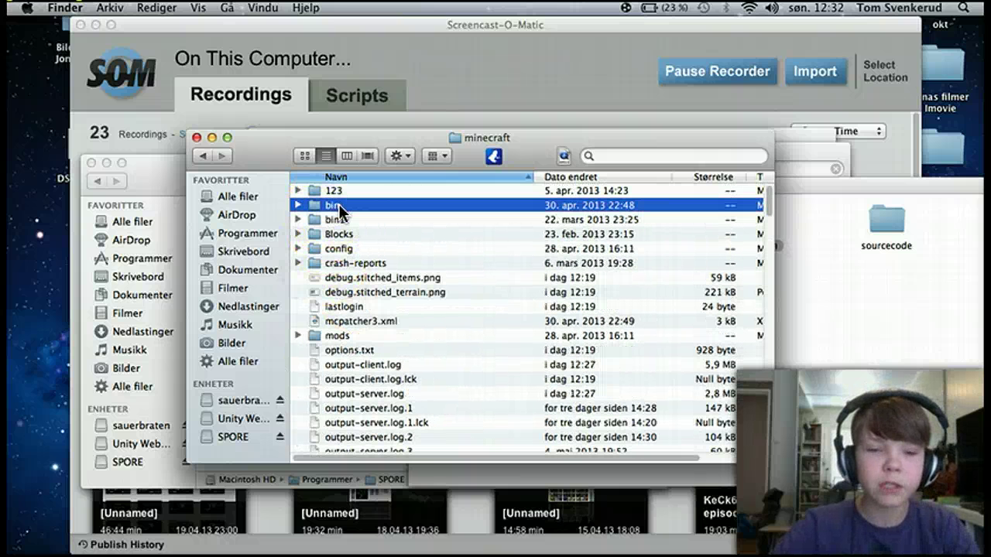
{"action": "left_click", "coordinate": [339, 205]}
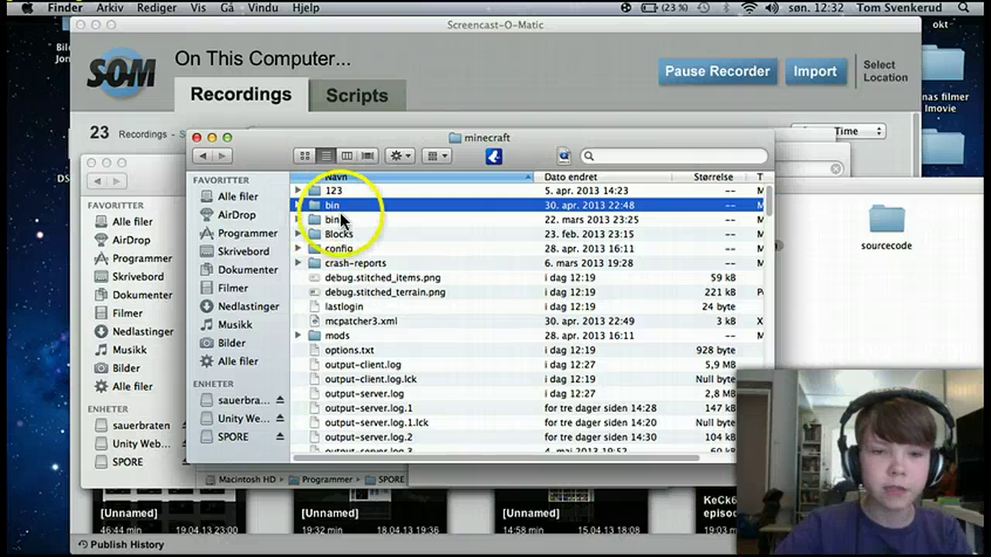
{"action": "left_click", "coordinate": [342, 220]}
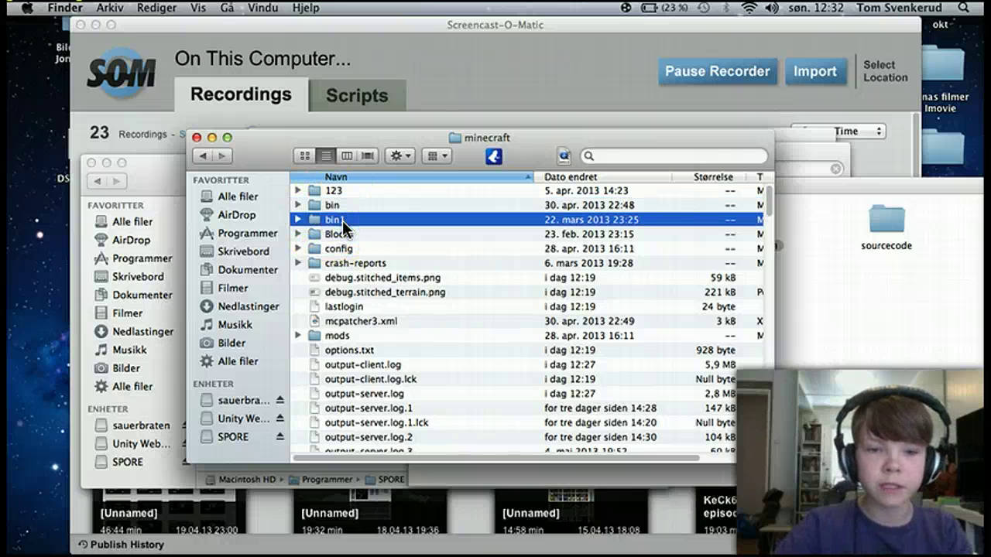
{"action": "left_click", "coordinate": [343, 220]}
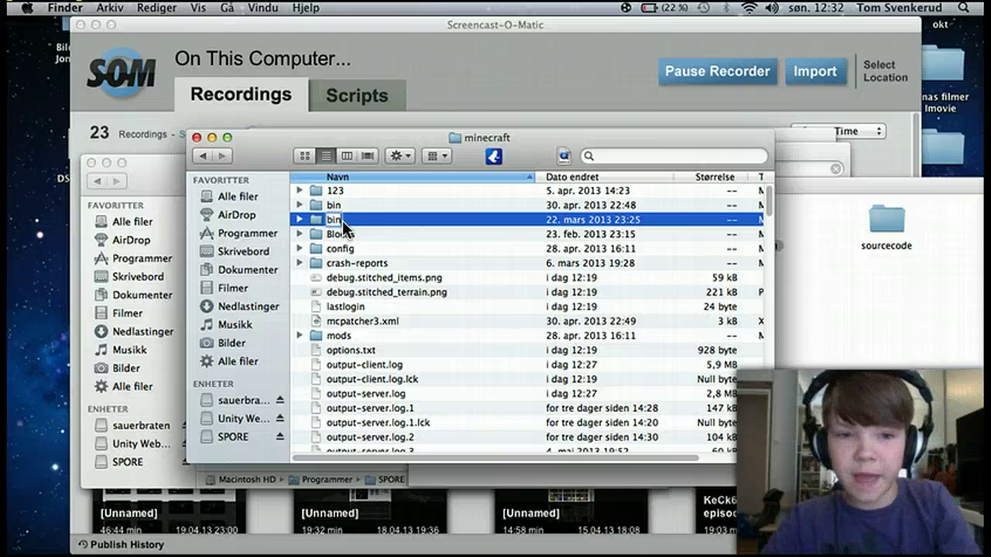
{"action": "left_click", "coordinate": [342, 220]}
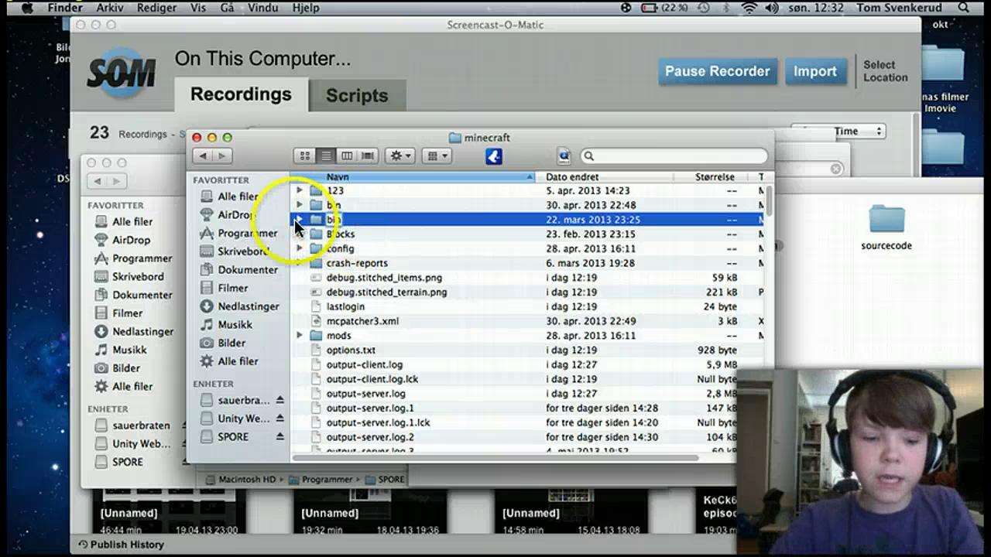
{"action": "type", "text": "1"}
{"action": "key", "text": "Return"}
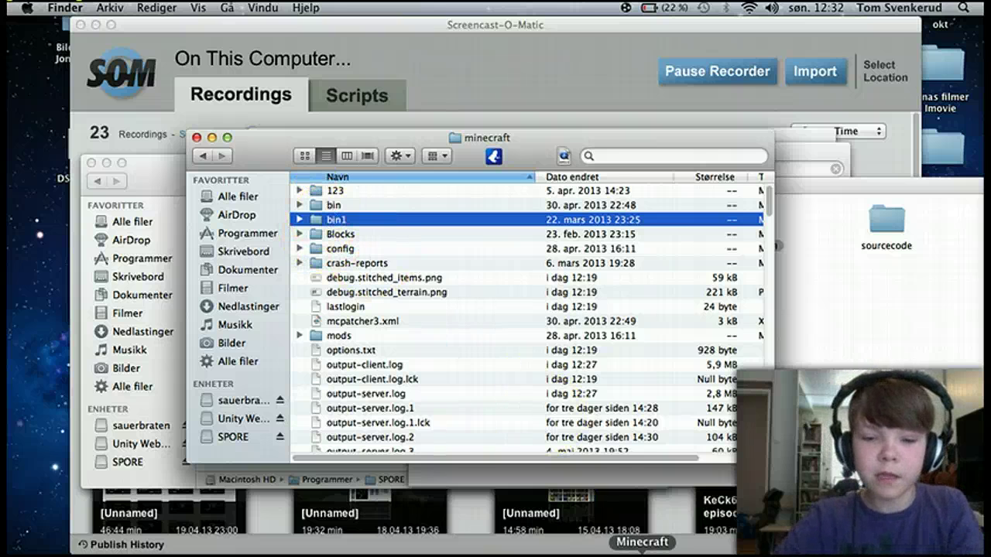
Switch back to the Minecraft window and resume play.
{"action": "left_click", "coordinate": [642, 551]}
{"action": "left_click", "coordinate": [399, 292]}
{"action": "key", "text": "e"}
{"action": "left_click", "coordinate": [328, 215]}
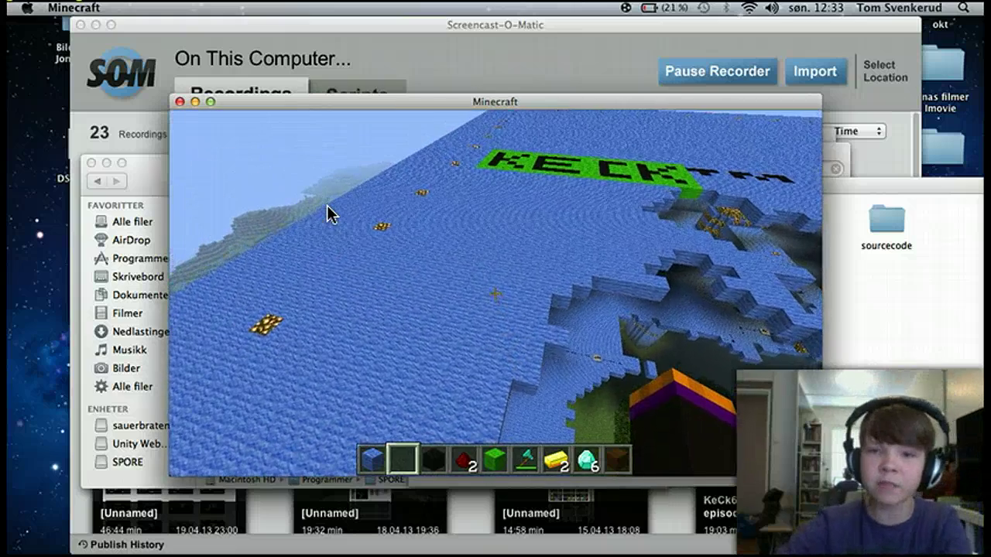
Toggle Minecraft's creative inventory, then switch to the Finder 'spore' search window.
{"action": "key", "text": "e"}
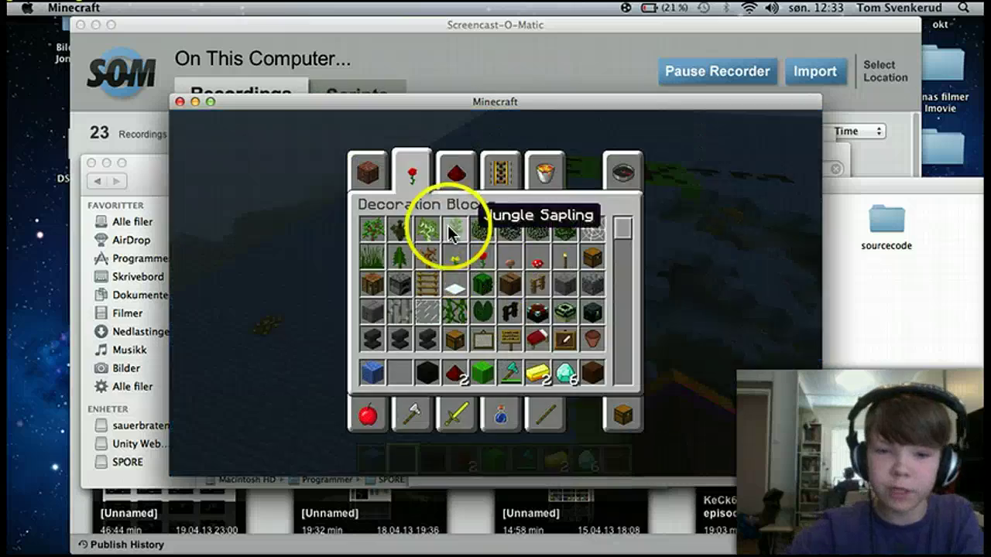
{"action": "key", "text": "e"}
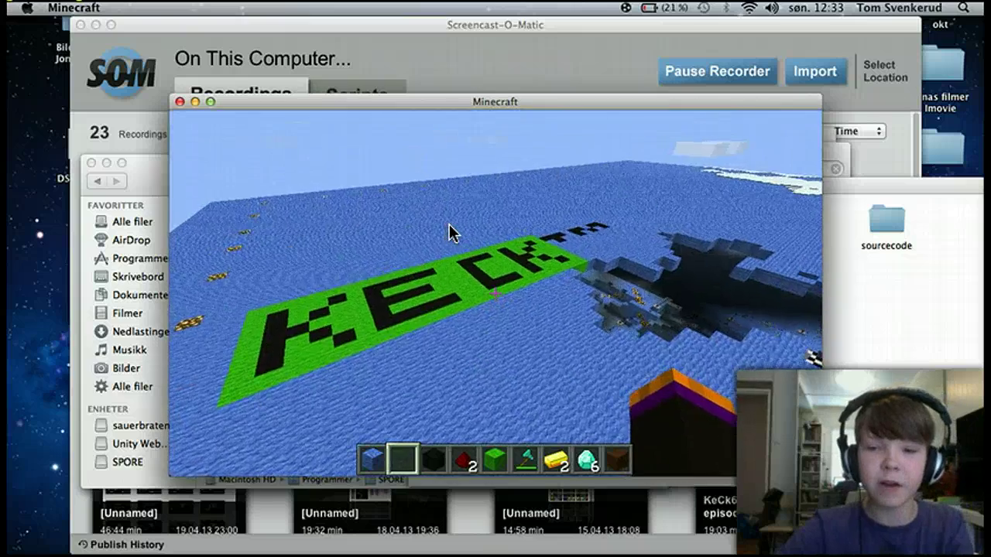
{"action": "key", "text": "e"}
{"action": "left_click", "coordinate": [132, 206]}
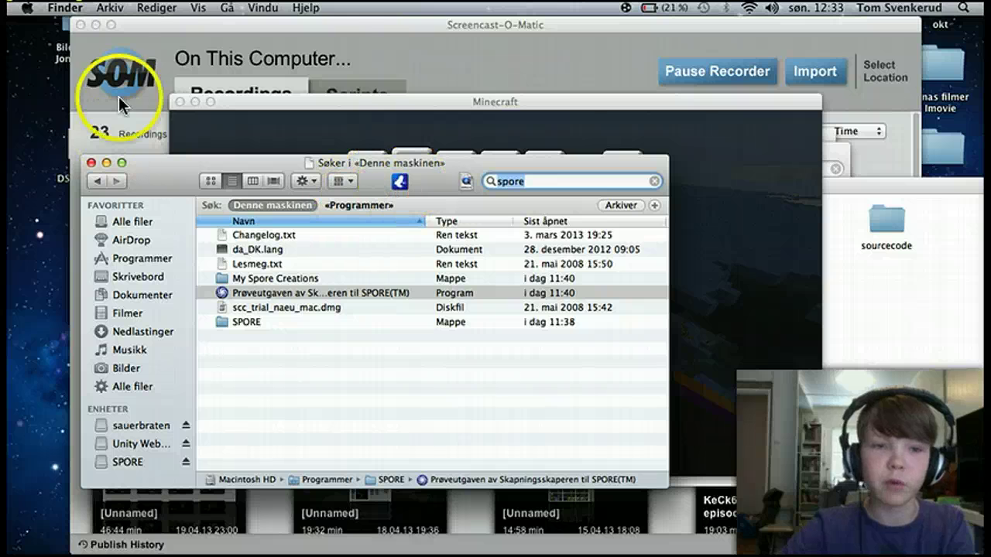
Navigate through the Gå menu to Library's Application Support folder.
{"action": "left_click", "coordinate": [227, 8]}
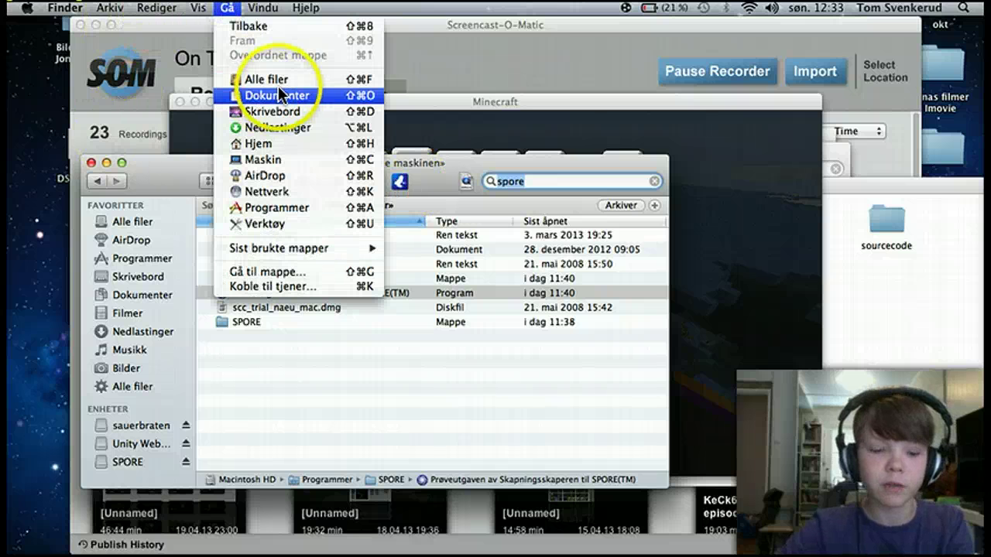
{"action": "left_click", "coordinate": [261, 160], "text": "alt"}
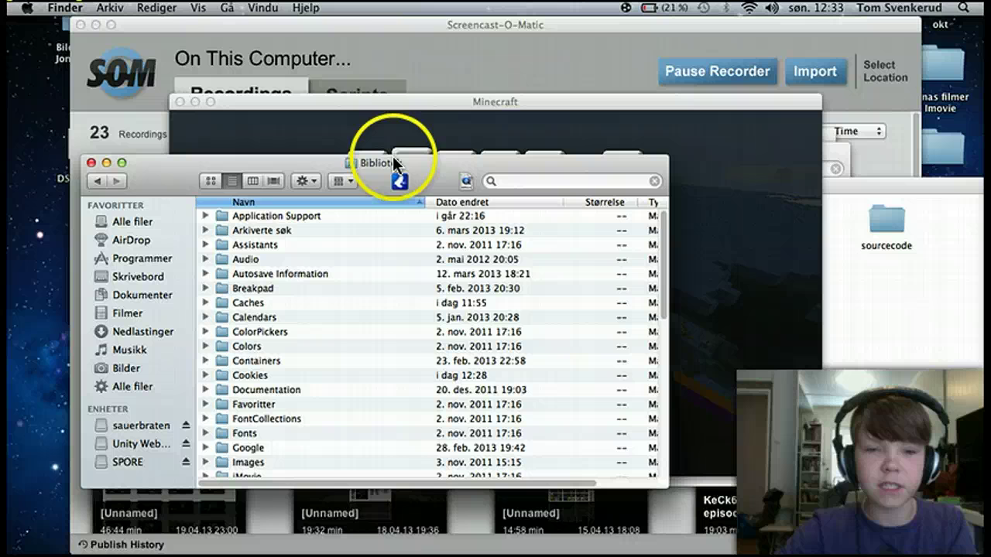
{"action": "left_click", "coordinate": [227, 9]}
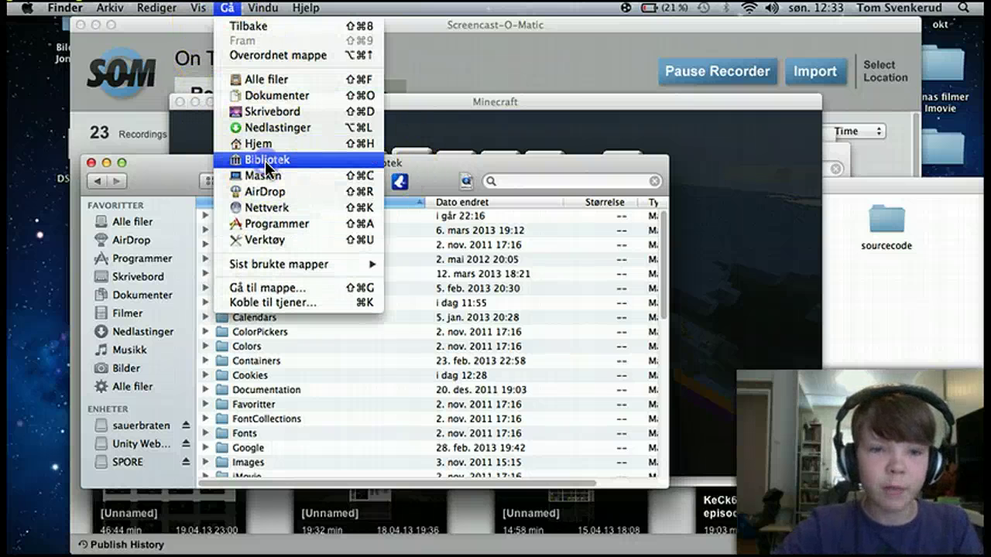
{"action": "left_click", "coordinate": [264, 160], "text": "alt"}
{"action": "double_click", "coordinate": [280, 214]}
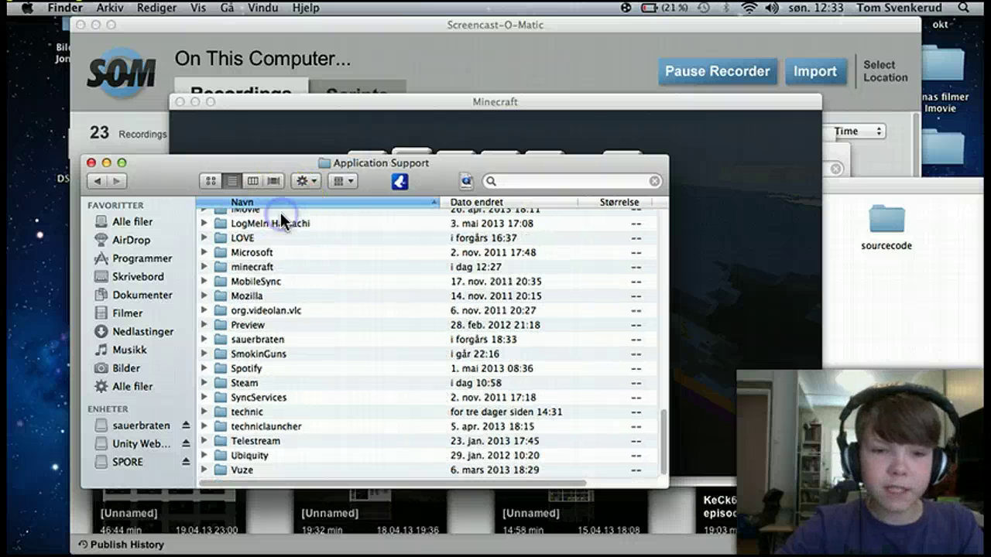
Open the minecraft folder to verify bin1 is listed, then return to Minecraft.
{"action": "double_click", "coordinate": [244, 264]}
{"action": "scroll", "coordinate": [262, 263], "scroll_direction": "up", "scroll_amount": 5}
{"action": "scroll", "coordinate": [262, 264], "scroll_direction": "up", "scroll_amount": 5}
{"action": "scroll", "coordinate": [256, 270], "scroll_direction": "up", "scroll_amount": 10}
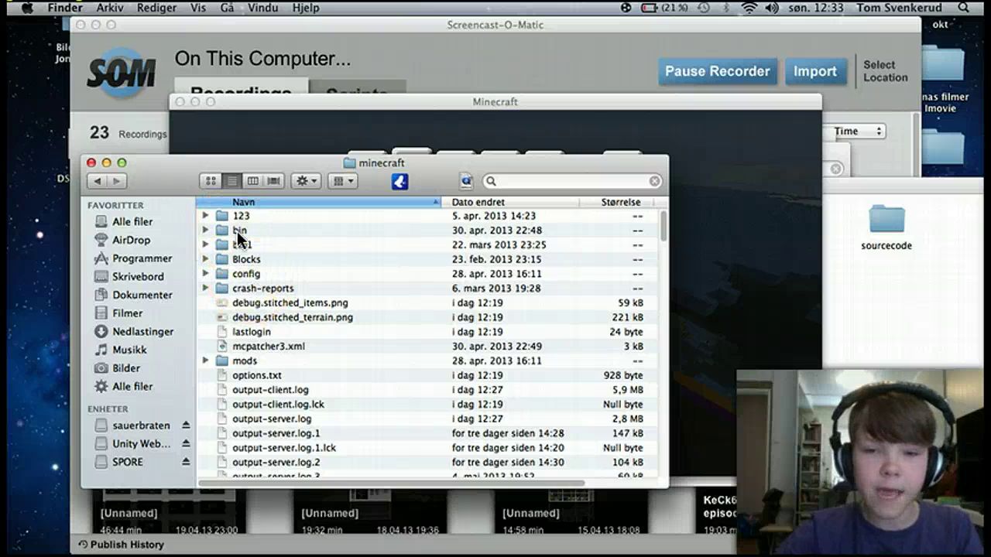
{"action": "left_click", "coordinate": [292, 122]}
{"action": "left_click", "coordinate": [312, 188]}
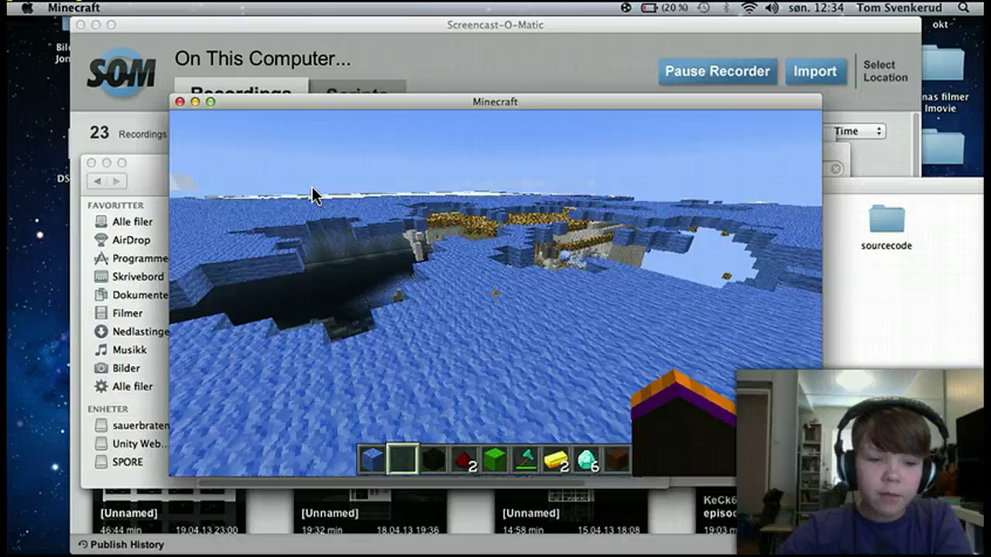
Fly forward over the water, then open the Decoration Blocks creative inventory.
{"action": "key", "text": "w"}
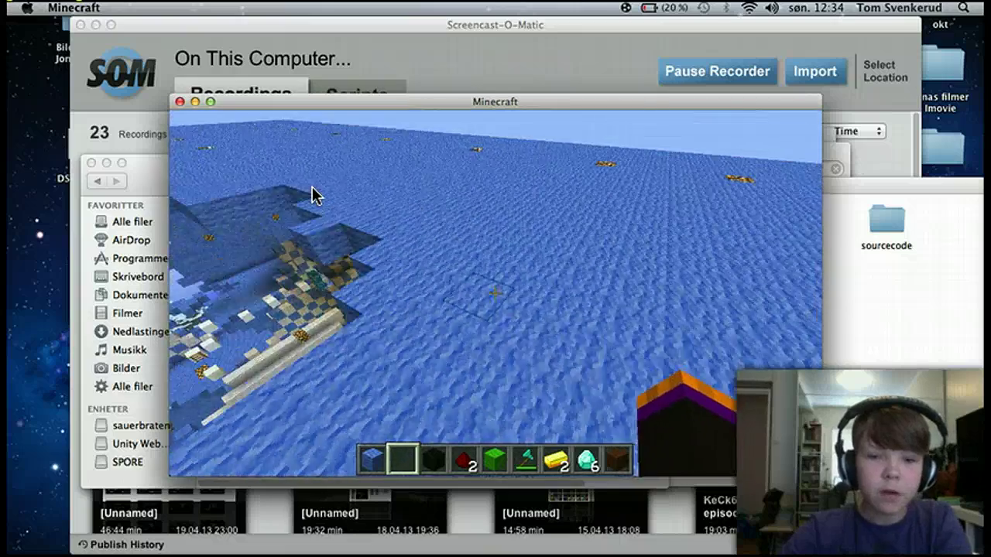
{"action": "key", "text": "w"}
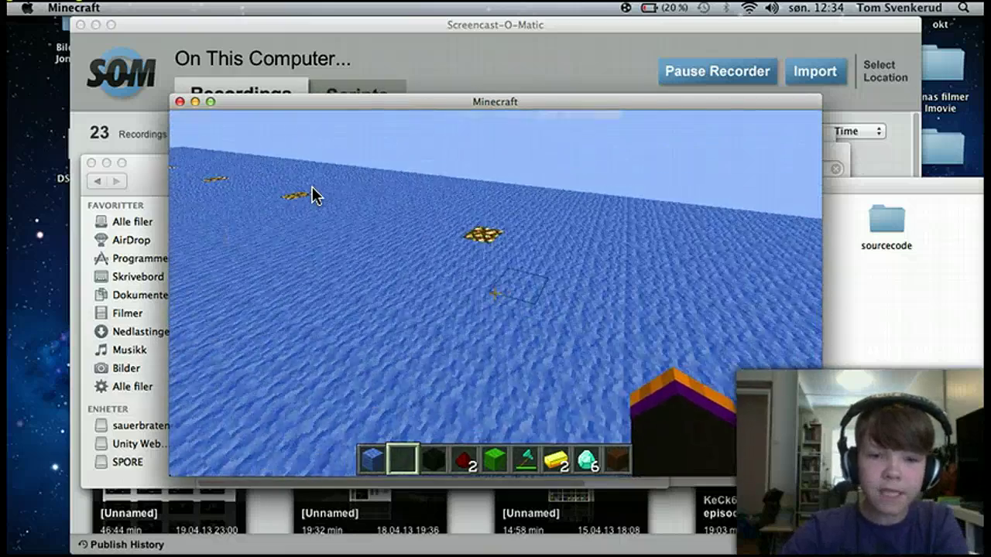
{"action": "key", "text": "e"}
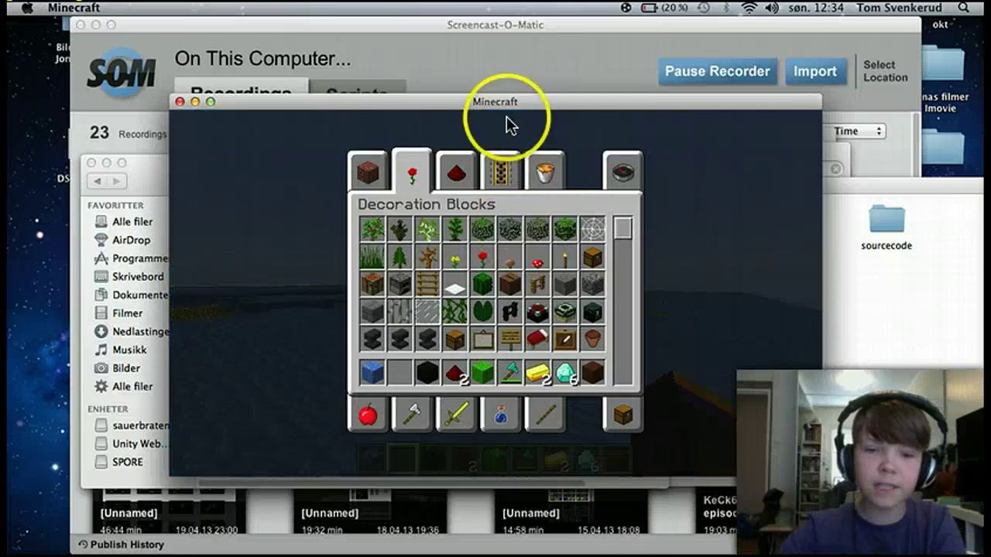